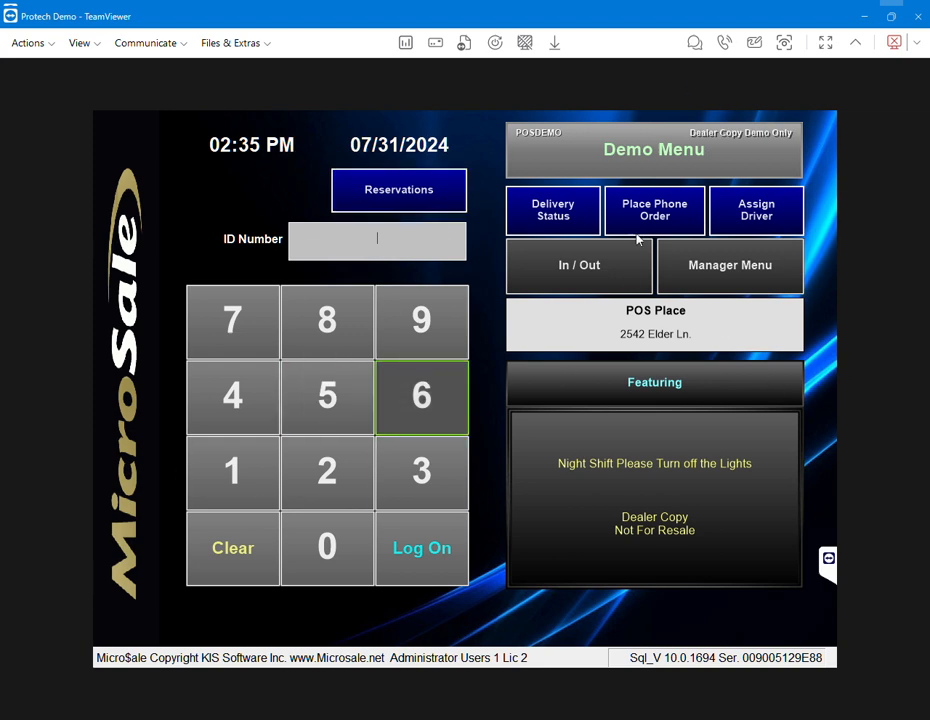
Step: Try punching the employee out by ID, dismiss the forgot-to-punch-out notice, and return to logon
{"action": "left_click", "coordinate": [595, 270]}
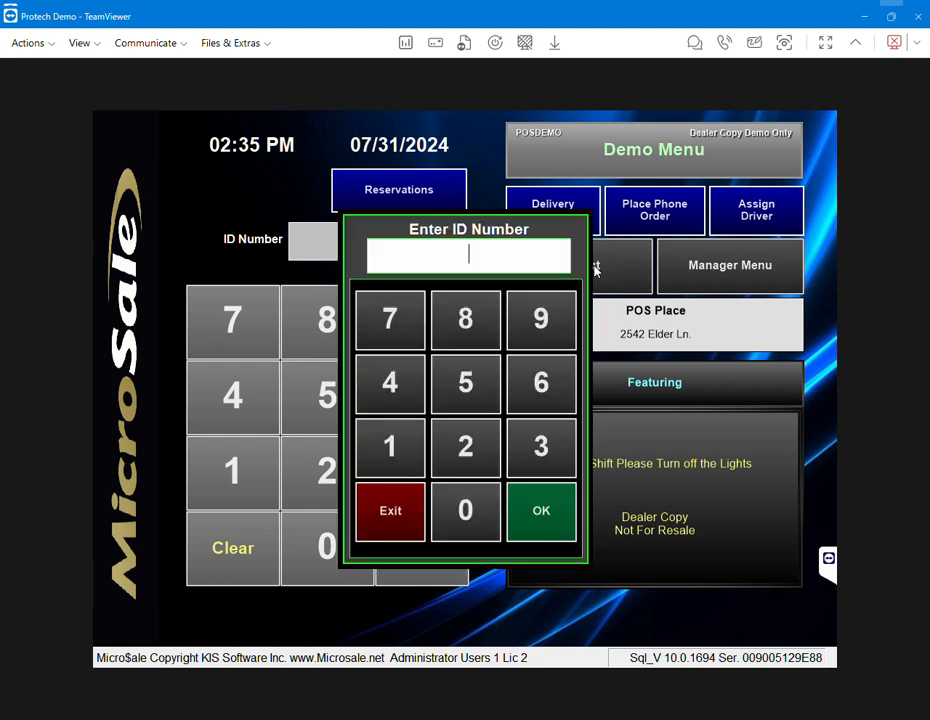
{"action": "type", "text": "1234"}
{"action": "key", "text": "Return"}
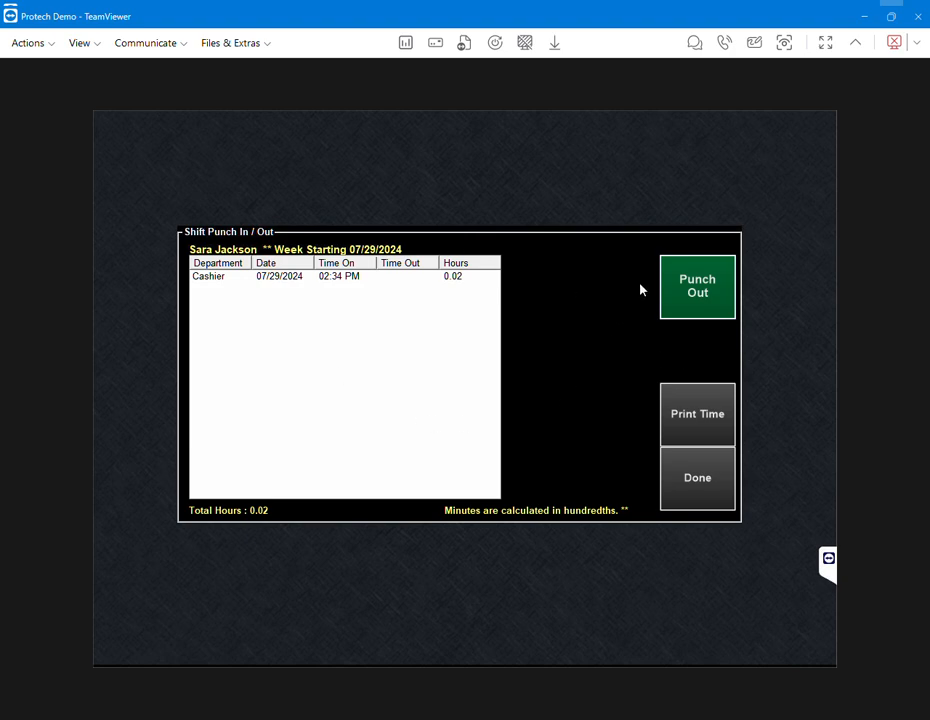
{"action": "left_click", "coordinate": [697, 289]}
{"action": "left_click", "coordinate": [696, 290]}
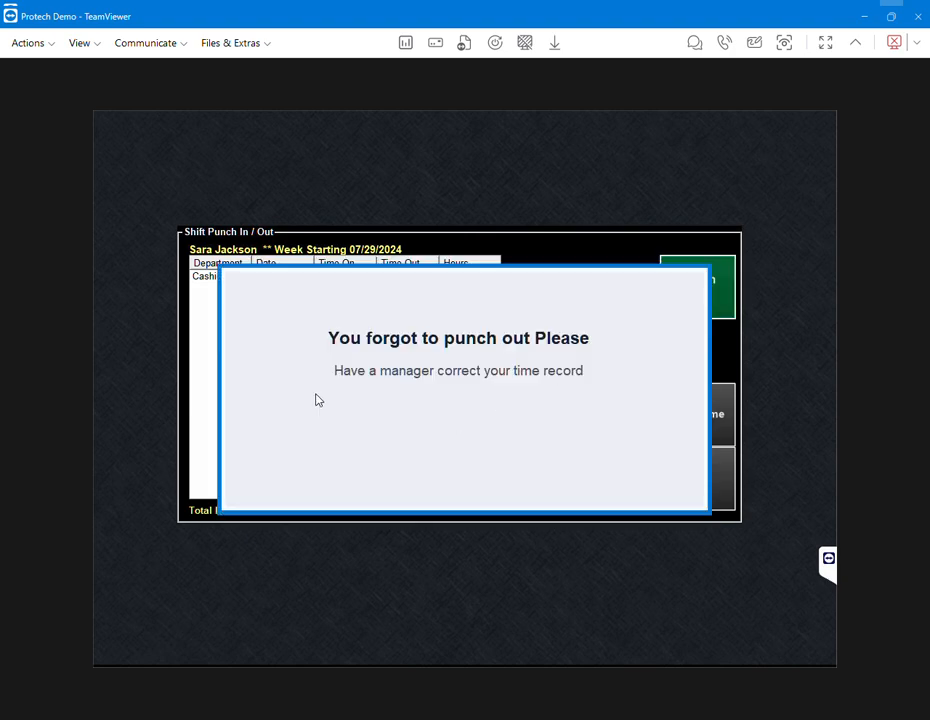
{"action": "left_click", "coordinate": [318, 400]}
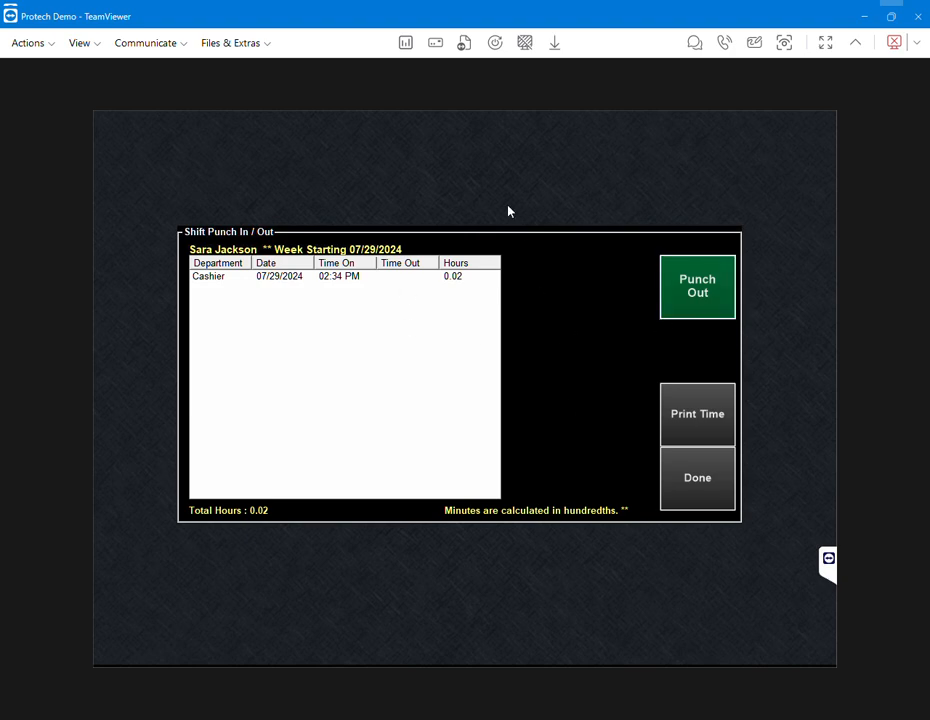
{"action": "left_click", "coordinate": [706, 492]}
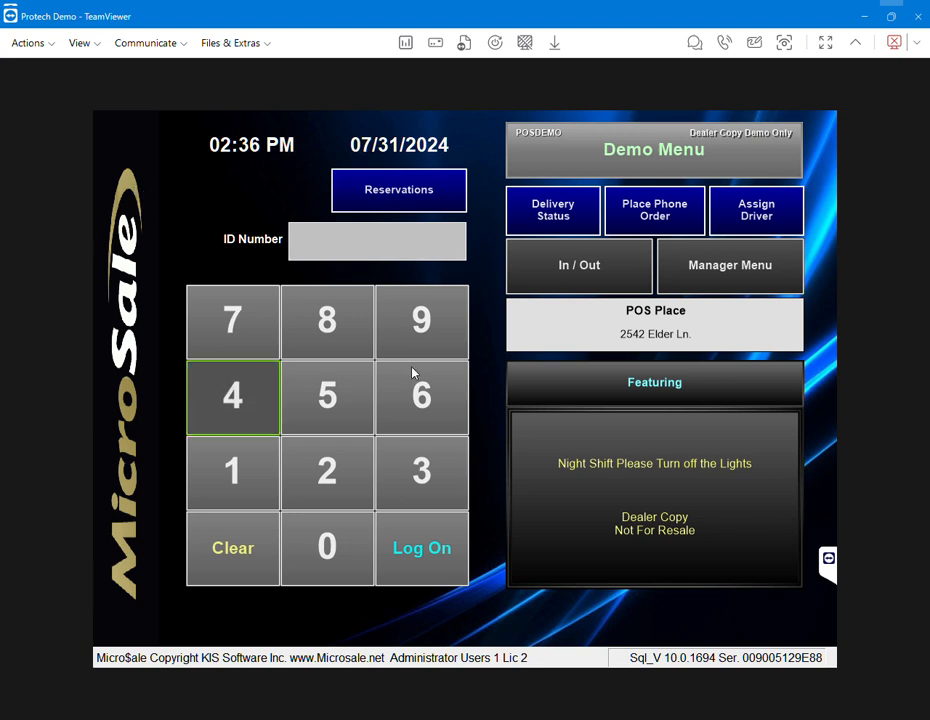
Step: Enter the Managers Menu with the manager ID and choose Time Clock Functions
{"action": "left_click", "coordinate": [699, 281]}
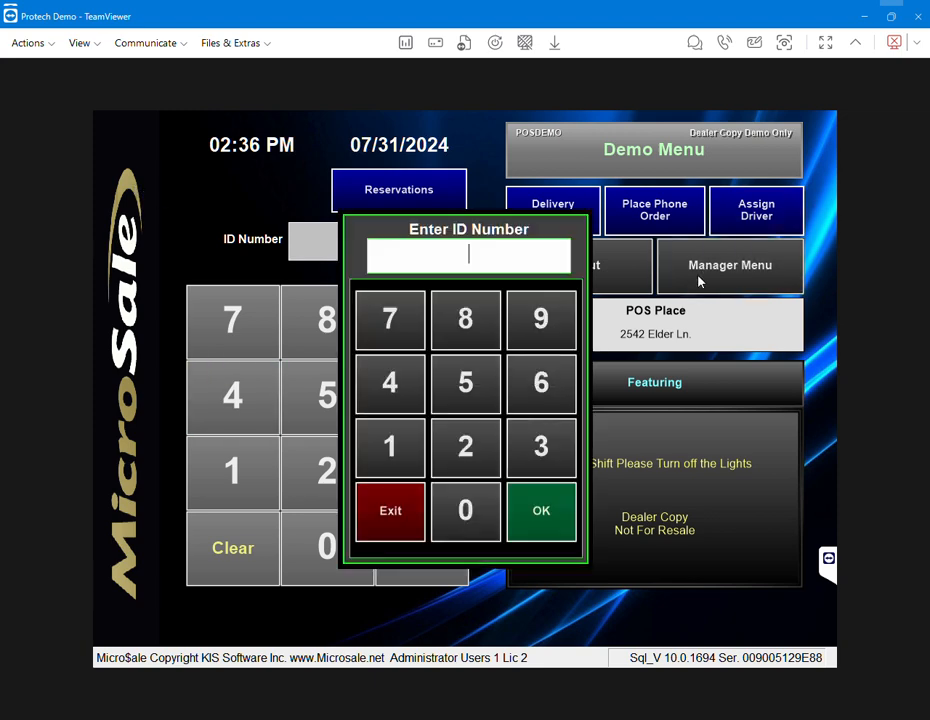
{"action": "key", "text": "Return"}
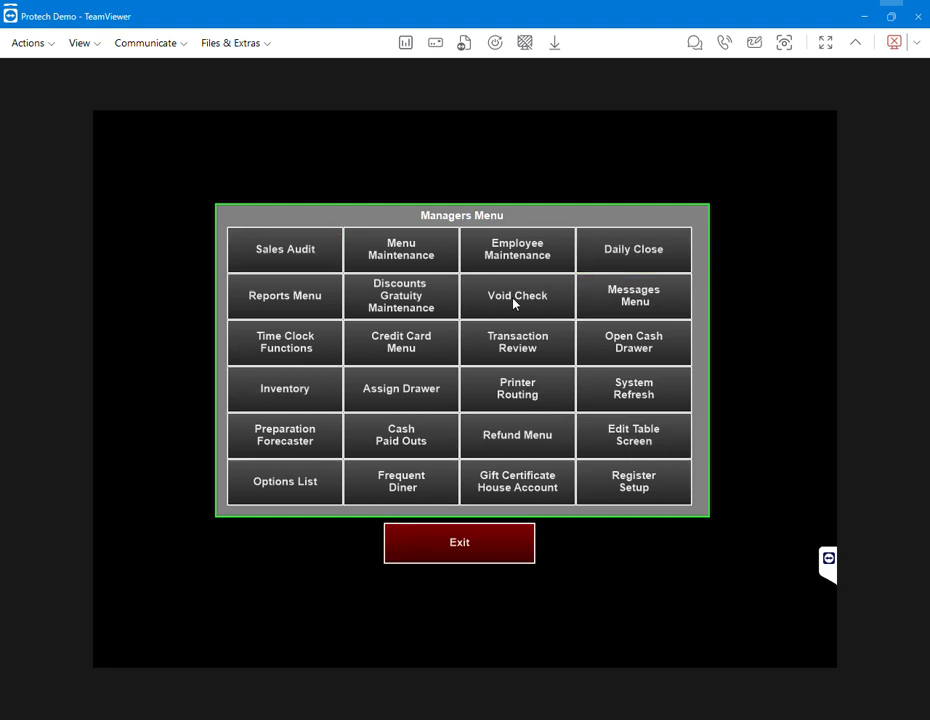
{"action": "left_click", "coordinate": [307, 349]}
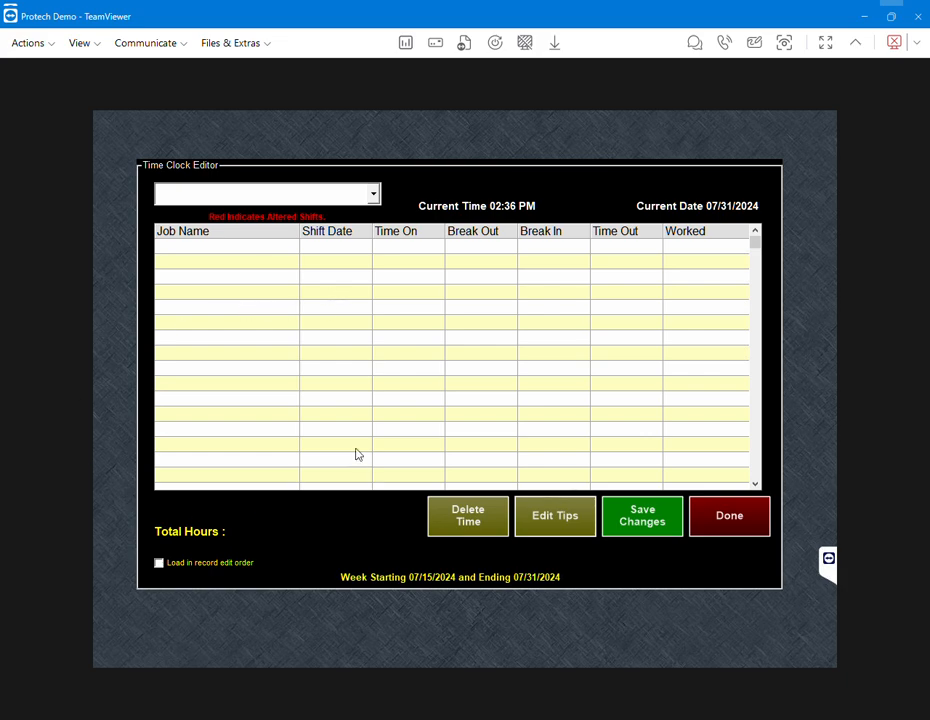
Step: Select the employee in the Time Clock Editor to show their open 02:34 PM Cashier shift
{"action": "left_click", "coordinate": [375, 194]}
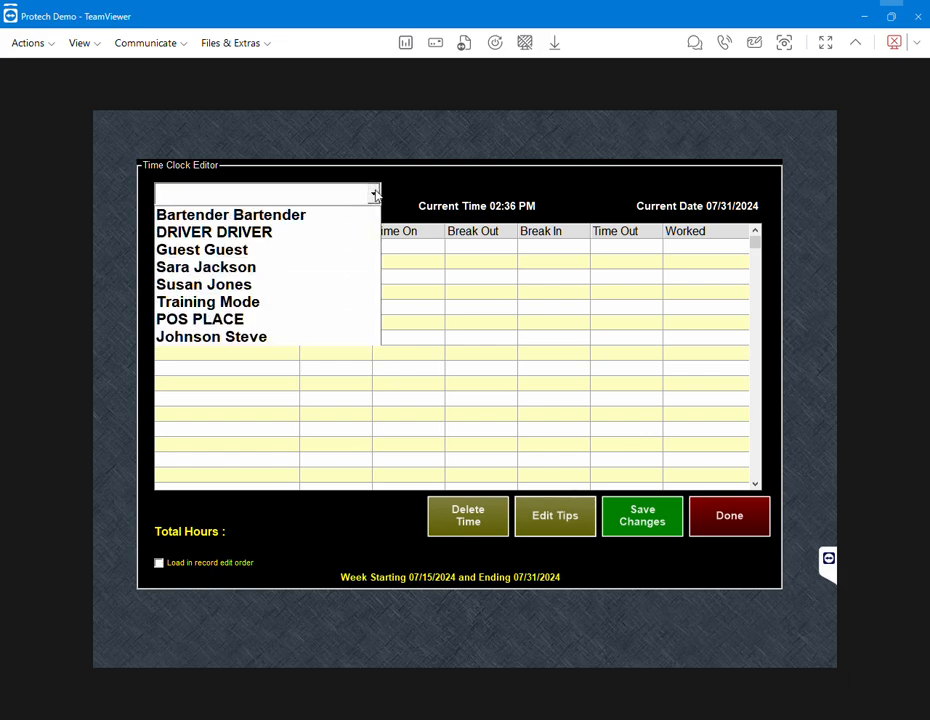
{"action": "left_click", "coordinate": [213, 268]}
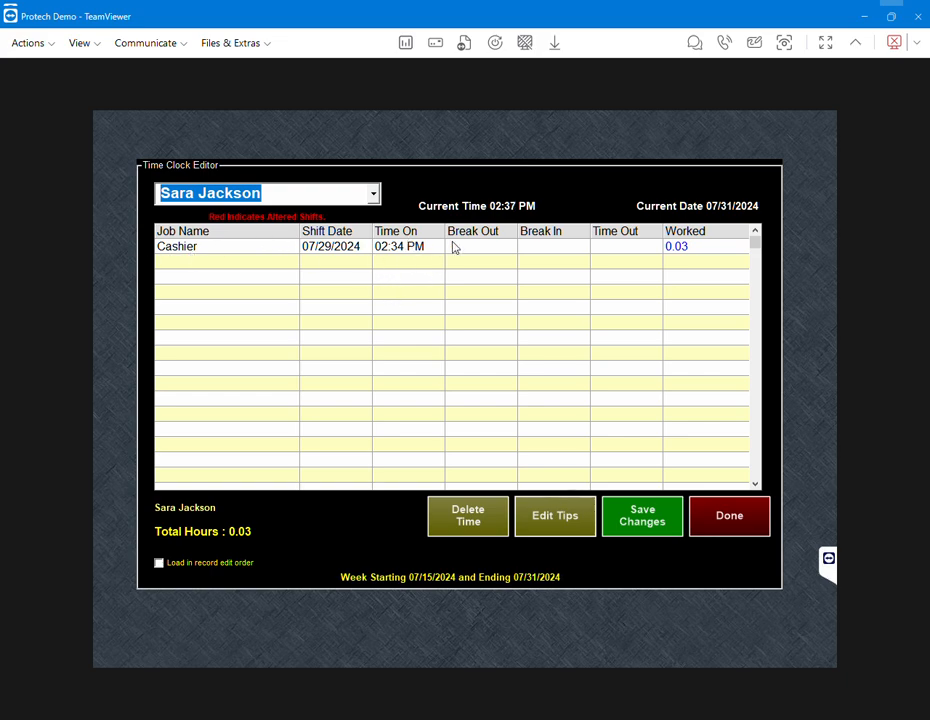
Step: Set the 07/29 Cashier shift's Time Out to 07:00 PM and save it permanently (4.43 hours)
{"action": "left_click", "coordinate": [620, 254]}
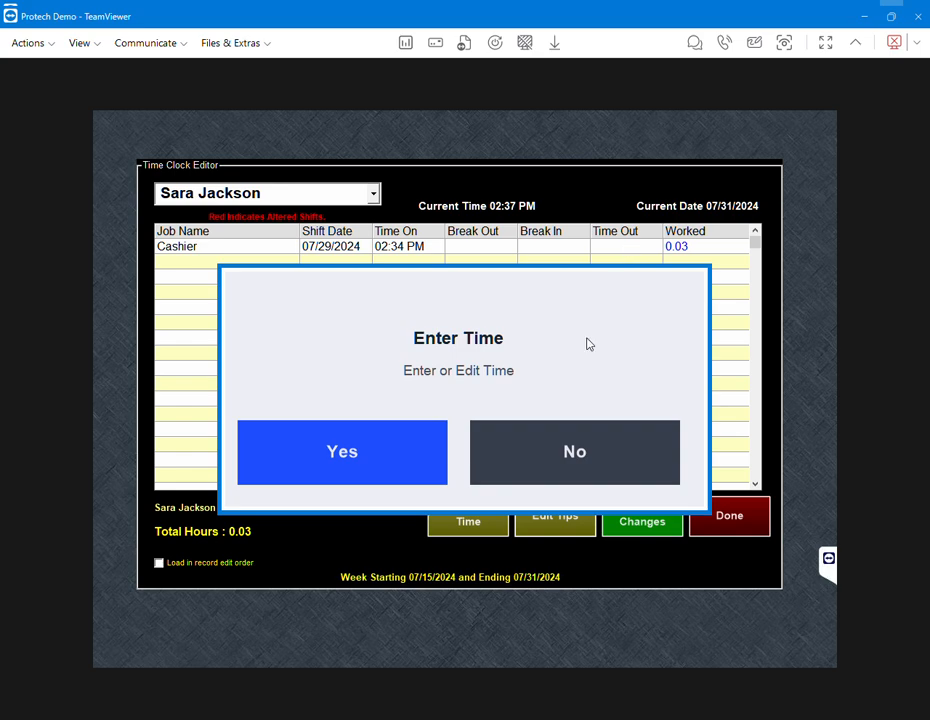
{"action": "left_click", "coordinate": [391, 445]}
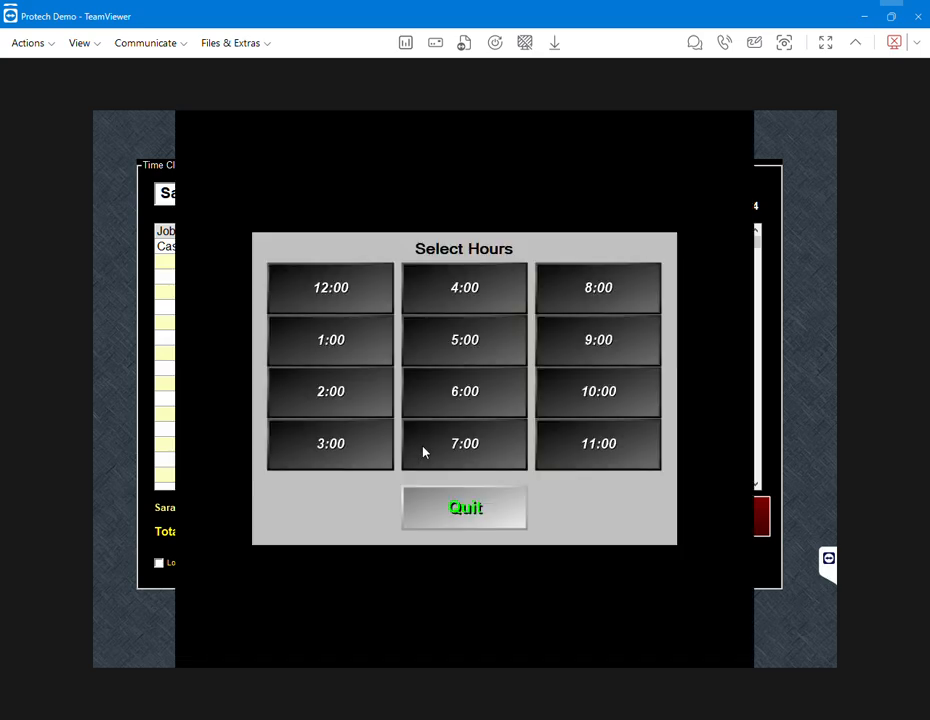
{"action": "left_click", "coordinate": [454, 460]}
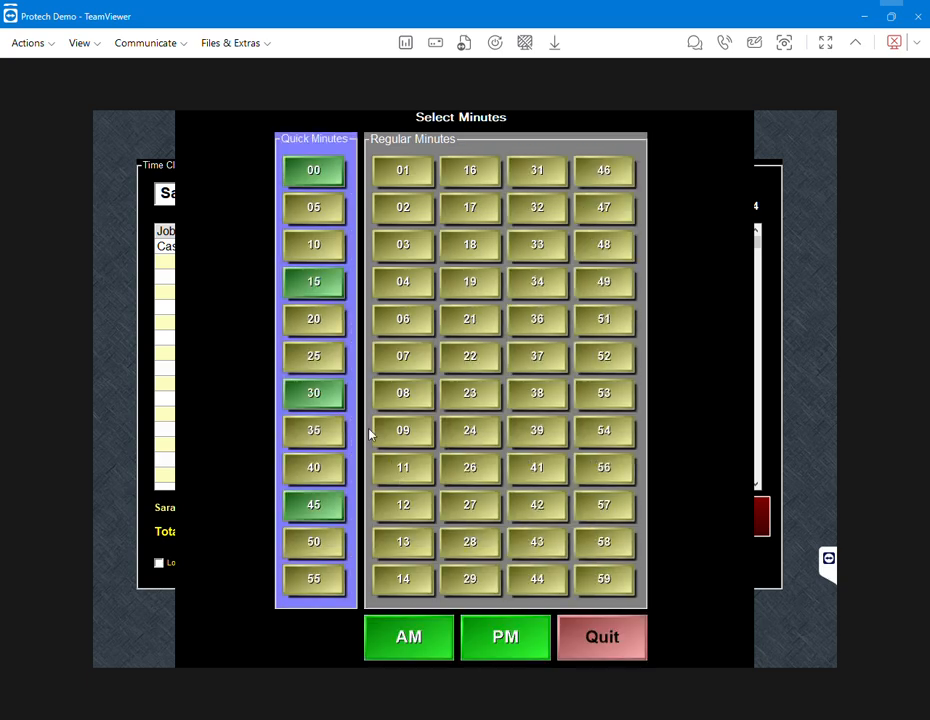
{"action": "left_click", "coordinate": [527, 647]}
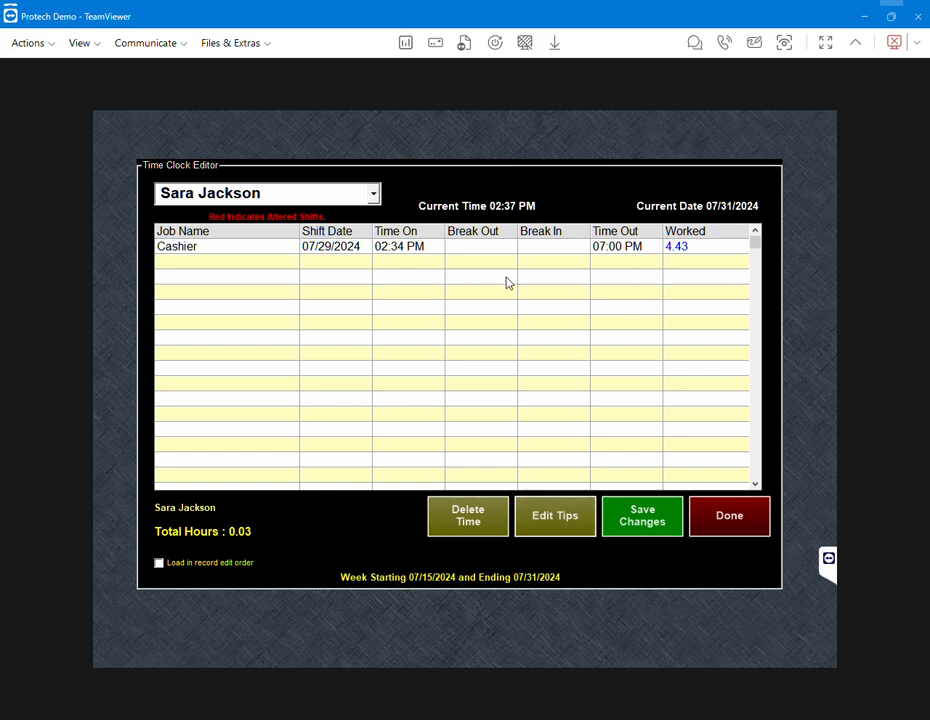
{"action": "left_click", "coordinate": [638, 518]}
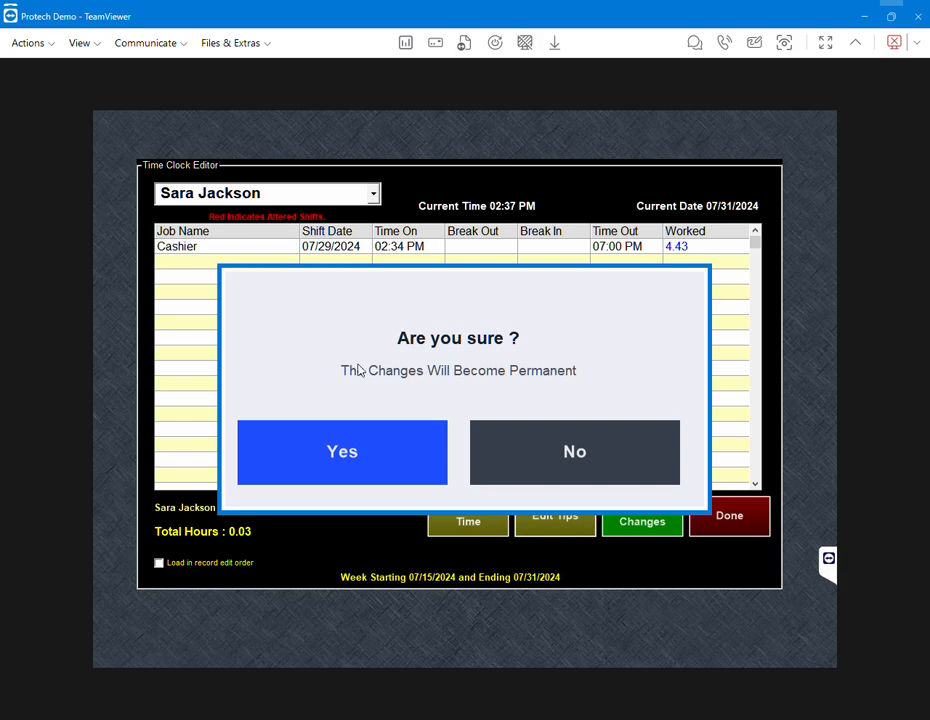
{"action": "left_click", "coordinate": [376, 455]}
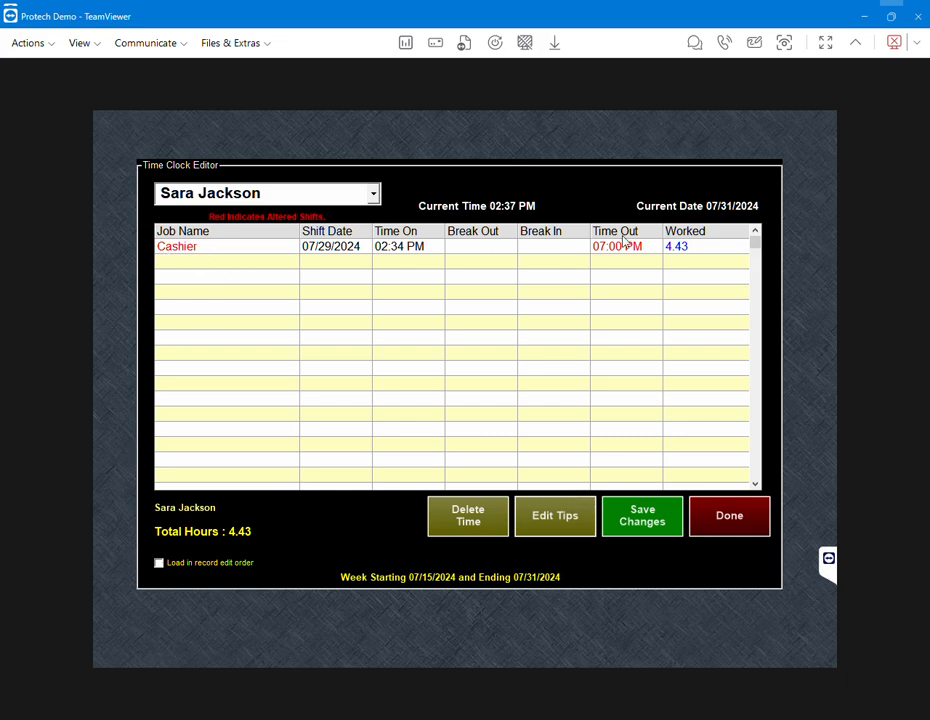
Step: Add a new Cashier shift row and date it July 30, 2024 instead of today
{"action": "left_click", "coordinate": [186, 270]}
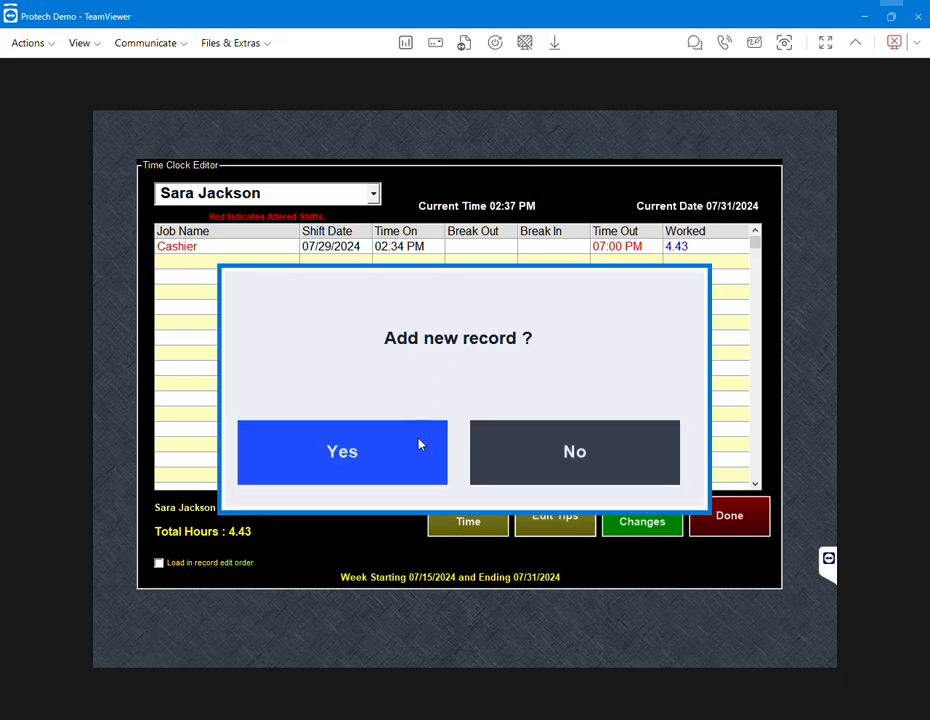
{"action": "left_click", "coordinate": [399, 459]}
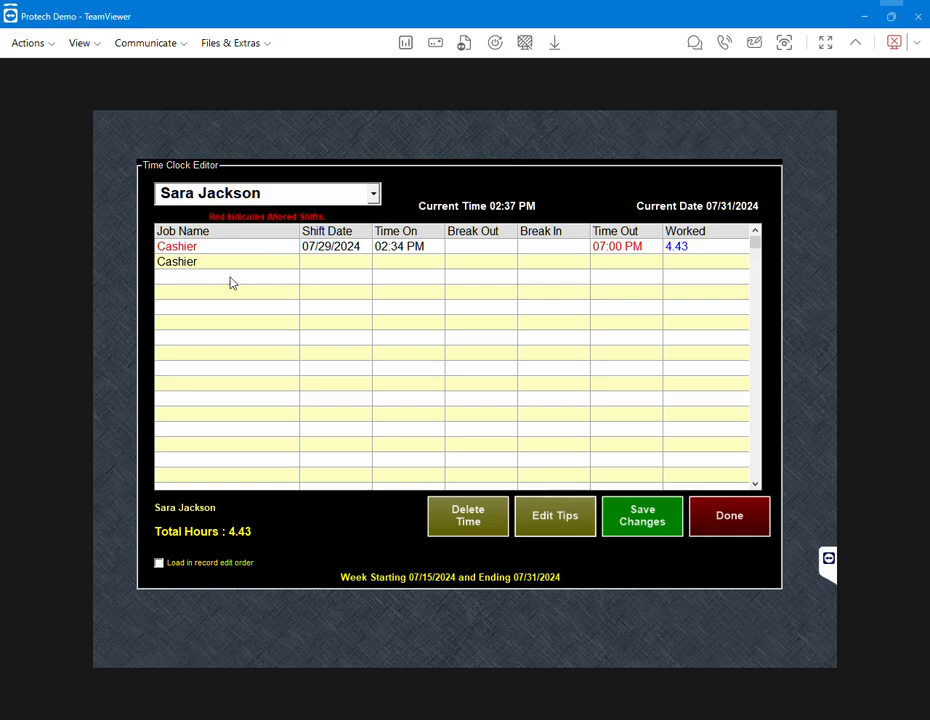
{"action": "left_click", "coordinate": [337, 268]}
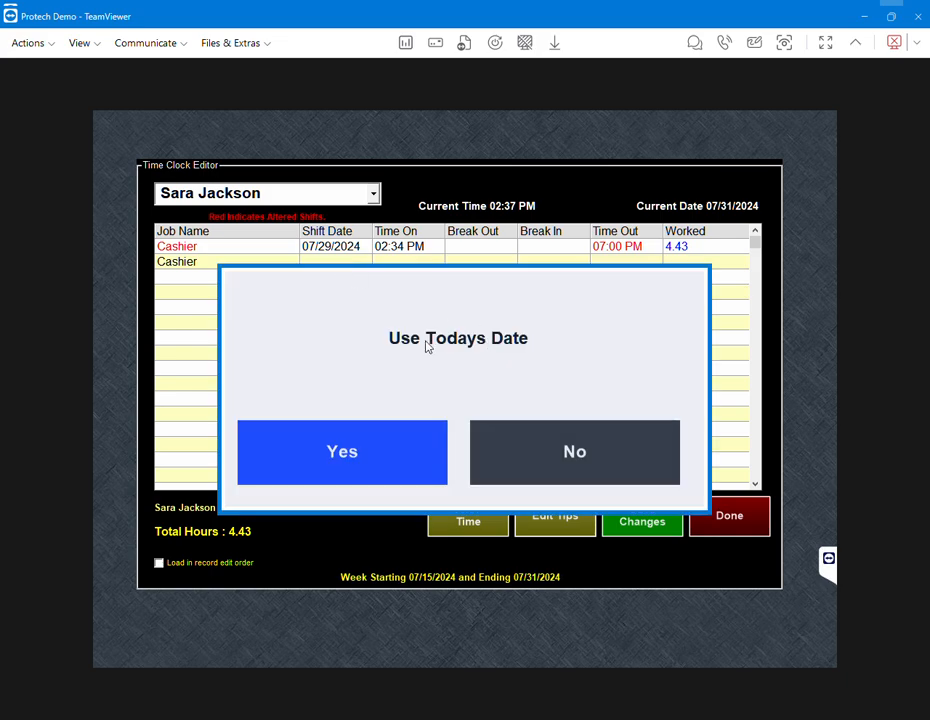
{"action": "left_click", "coordinate": [521, 444]}
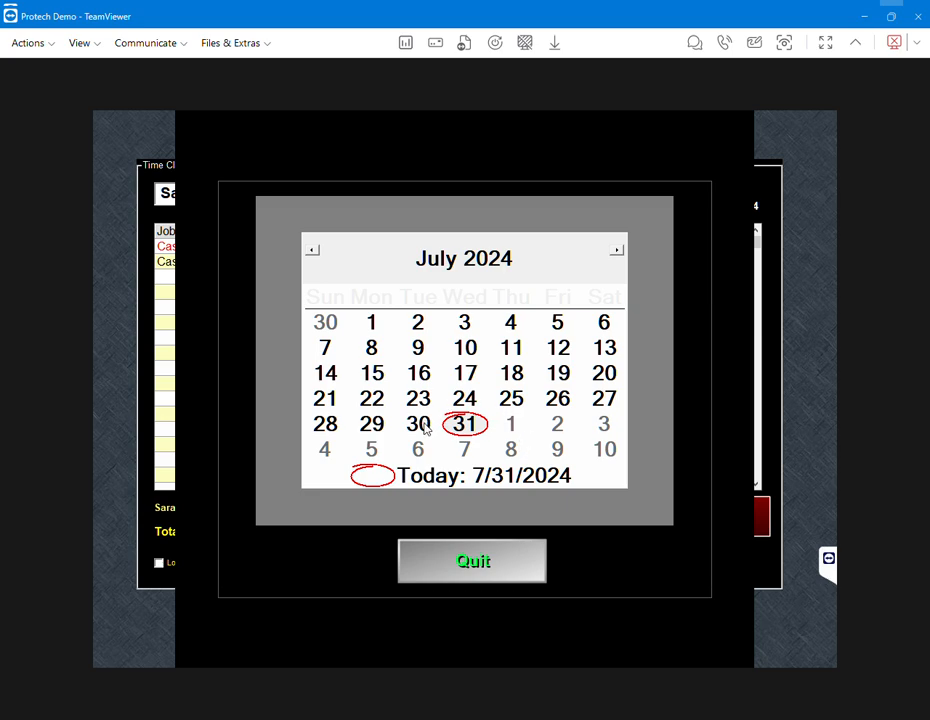
{"action": "left_click", "coordinate": [419, 424]}
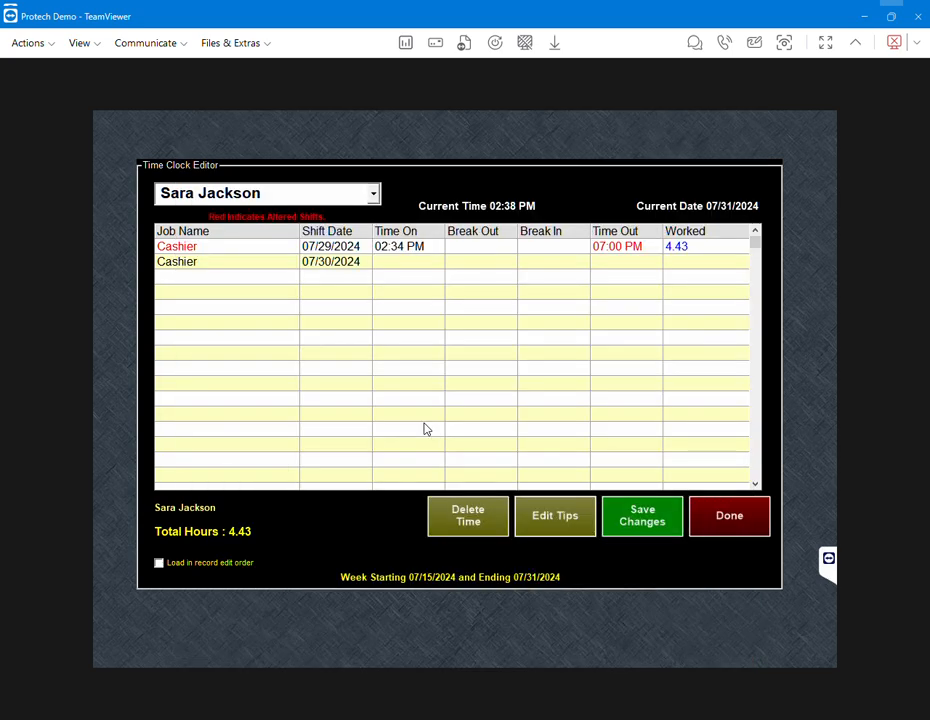
Step: Enter 02:00 PM as the Time On for the 07/30 Cashier shift
{"action": "left_click", "coordinate": [406, 271]}
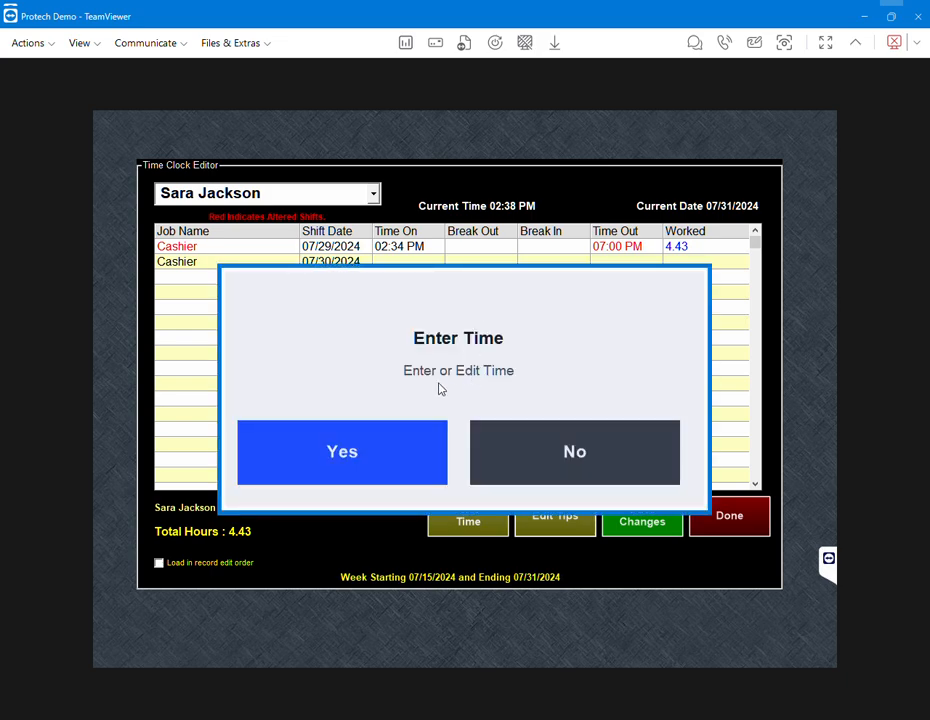
{"action": "left_click", "coordinate": [378, 457]}
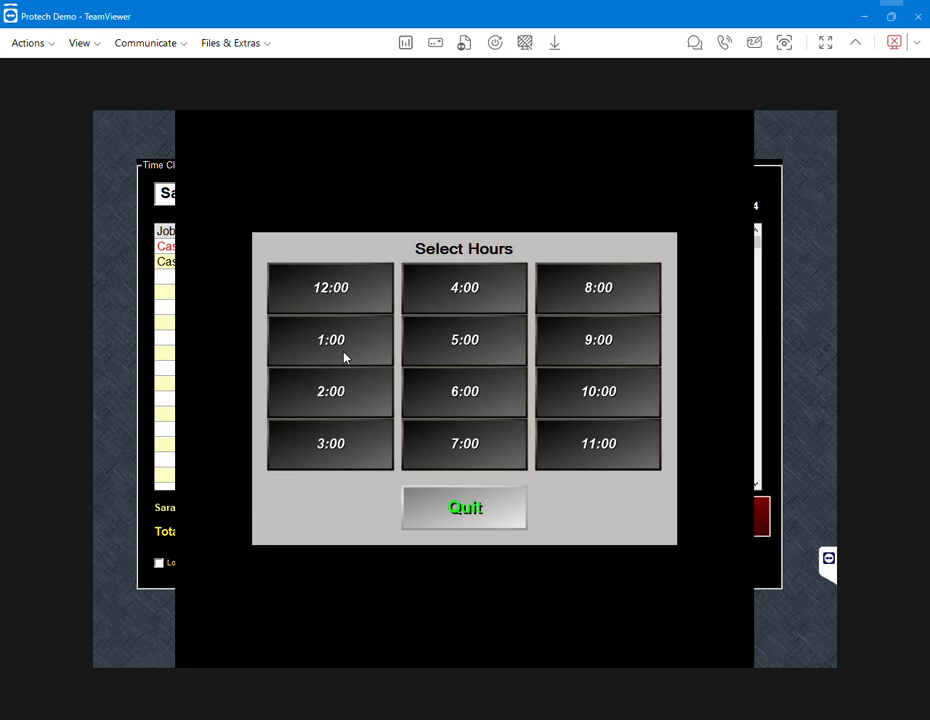
{"action": "left_click", "coordinate": [316, 399]}
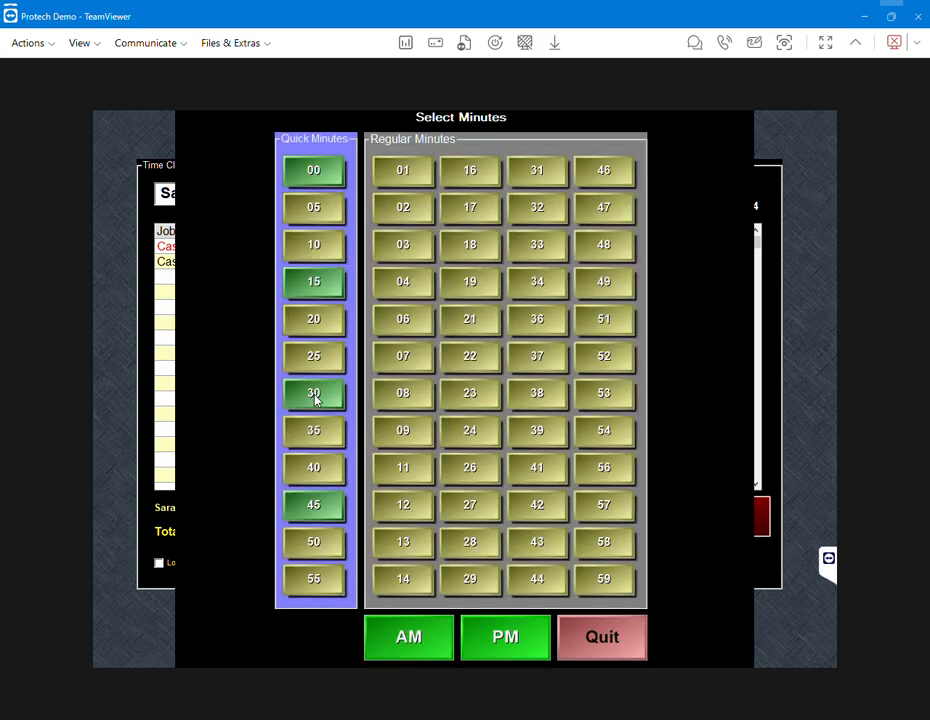
{"action": "left_click", "coordinate": [505, 636]}
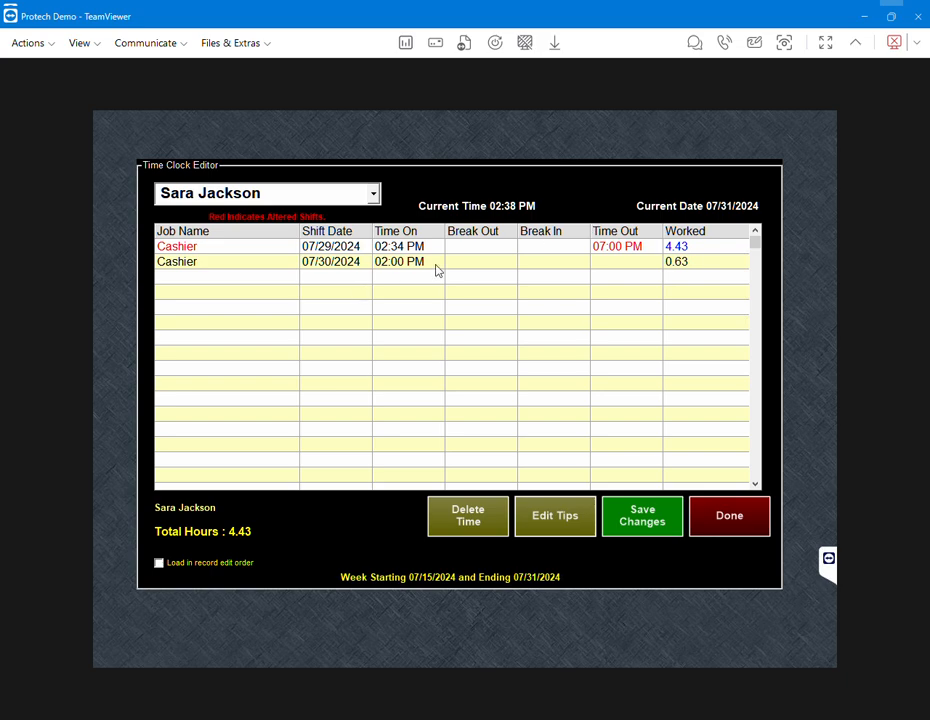
Step: Set the 07/30 shift's Time Out to 07:00 PM, save permanently (9.43 hours), and exit to logon
{"action": "left_click", "coordinate": [620, 268]}
{"action": "left_click", "coordinate": [362, 451]}
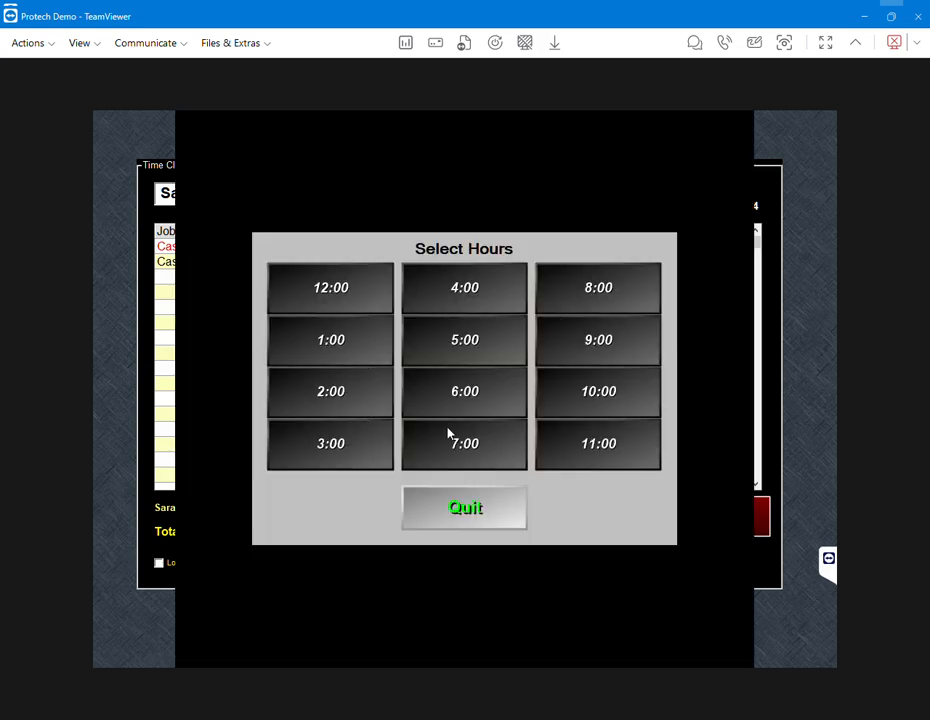
{"action": "left_click", "coordinate": [448, 433]}
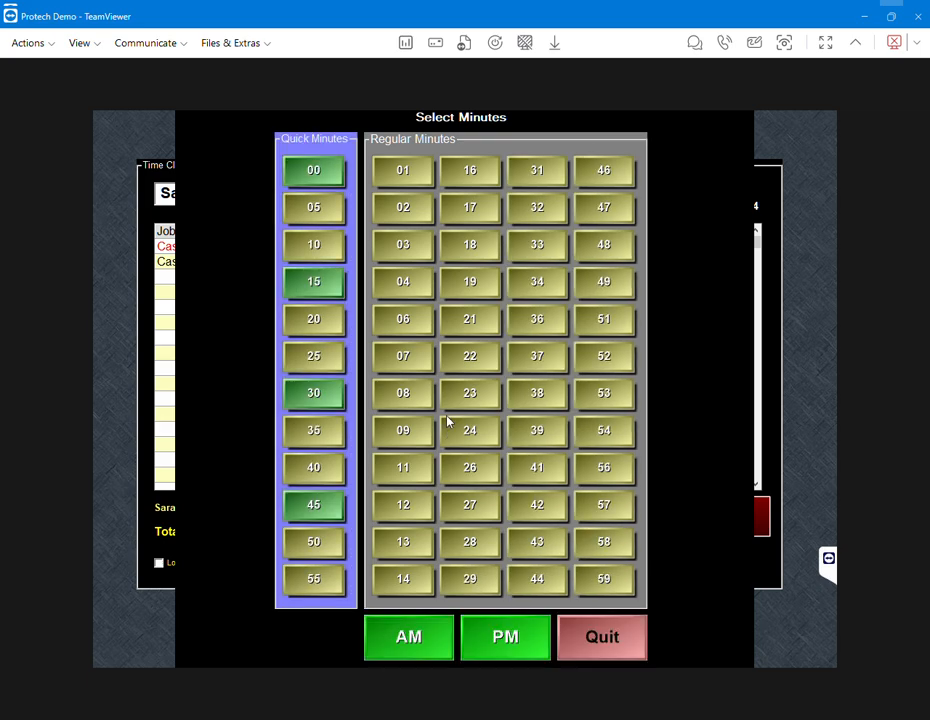
{"action": "left_click", "coordinate": [507, 637]}
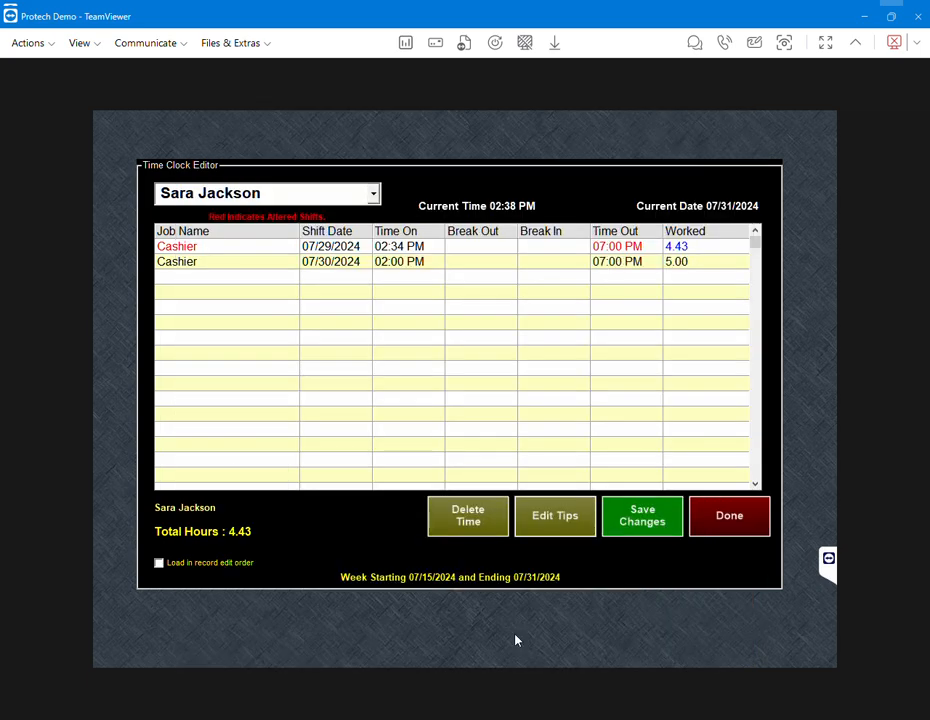
{"action": "left_click", "coordinate": [645, 521]}
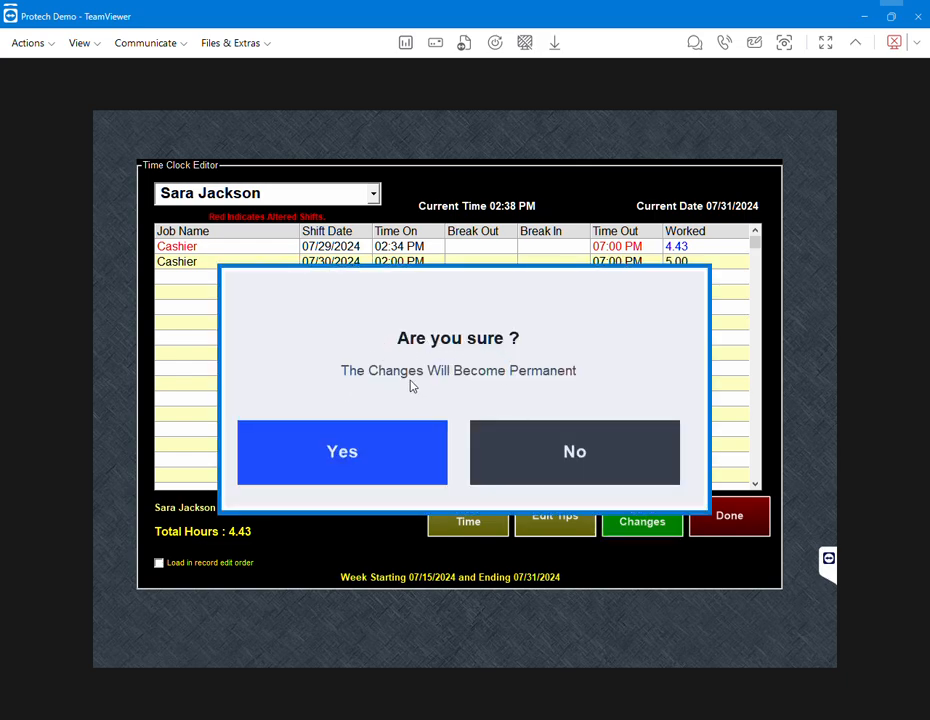
{"action": "left_click", "coordinate": [309, 464]}
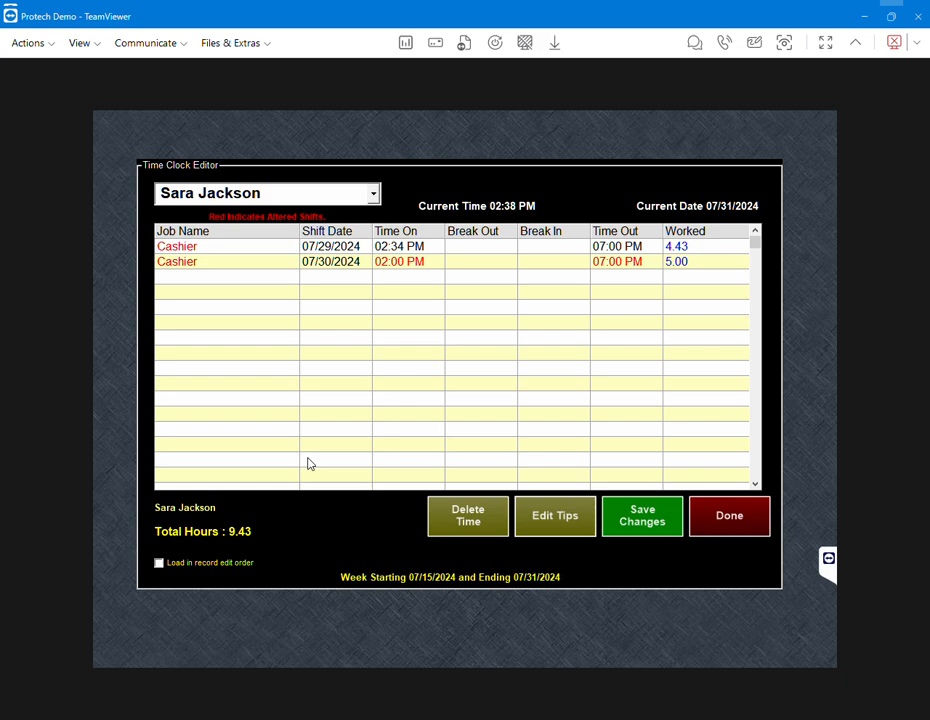
{"action": "left_click", "coordinate": [729, 521]}
{"action": "left_click", "coordinate": [436, 536]}
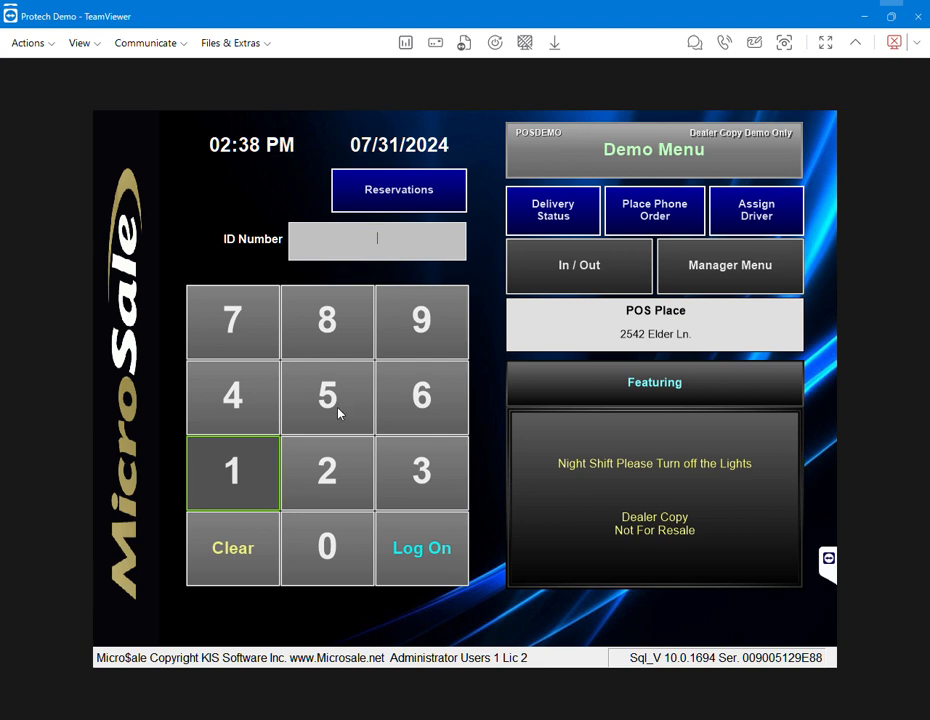
Step: Punch the employee in through In / Out using their ID
{"action": "left_click", "coordinate": [589, 268]}
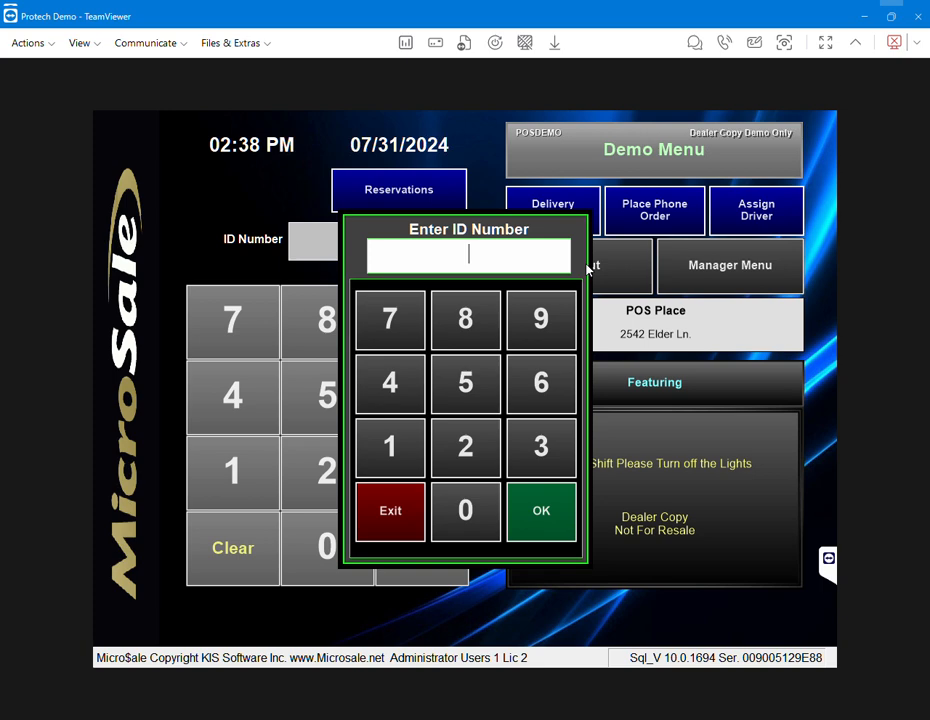
{"action": "type", "text": "1234"}
{"action": "left_click", "coordinate": [550, 514]}
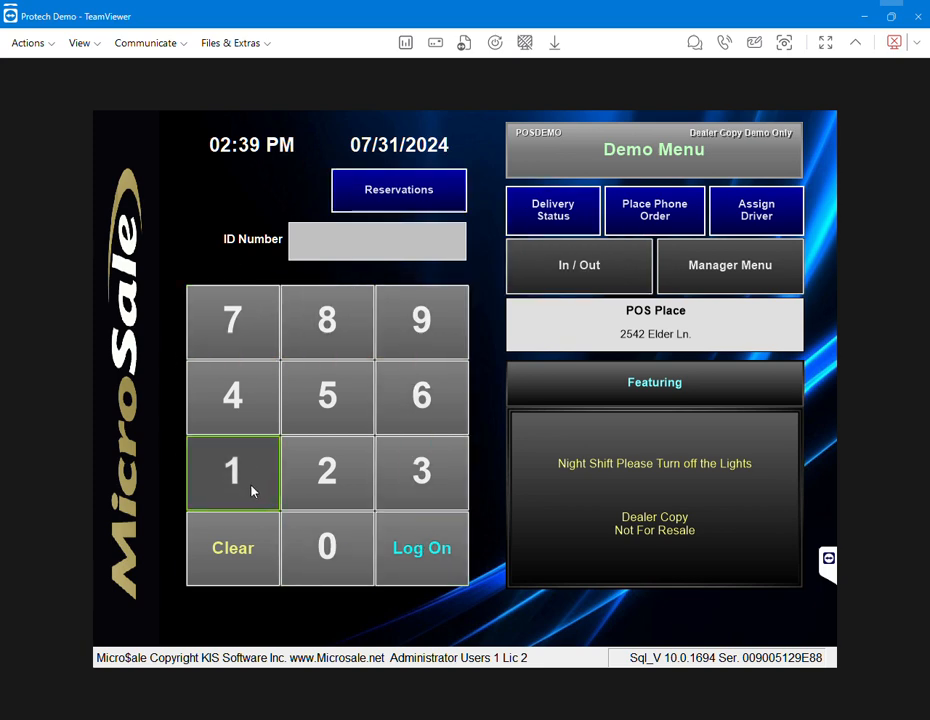
Step: Enter the employee ID on the keypad and log on, reaching No Tables Open
{"action": "double_click", "coordinate": [252, 491]}
{"action": "left_click", "coordinate": [252, 491]}
{"action": "left_click", "coordinate": [432, 567]}
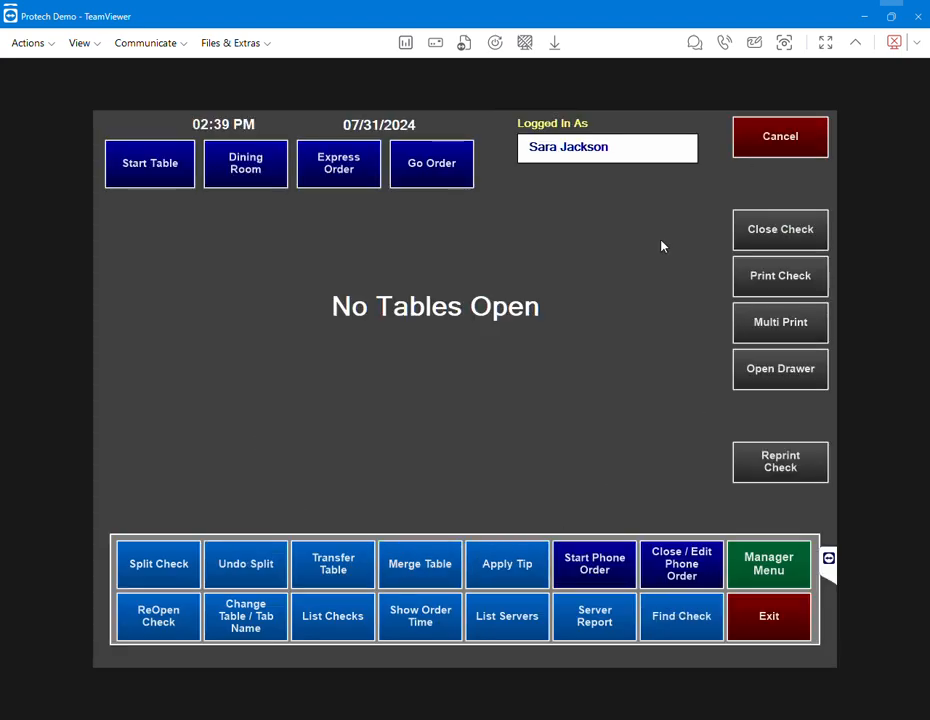
Step: Start an Express Order with an audit, Dine In room and no cash drawer, opening Chk-3000
{"action": "left_click", "coordinate": [341, 168]}
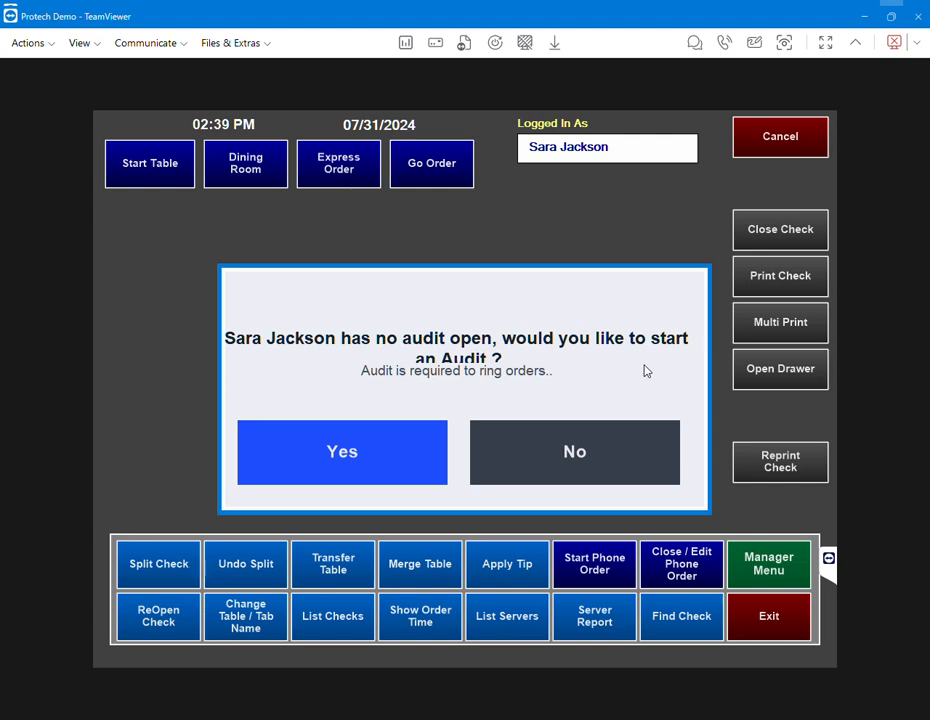
{"action": "left_click", "coordinate": [379, 447]}
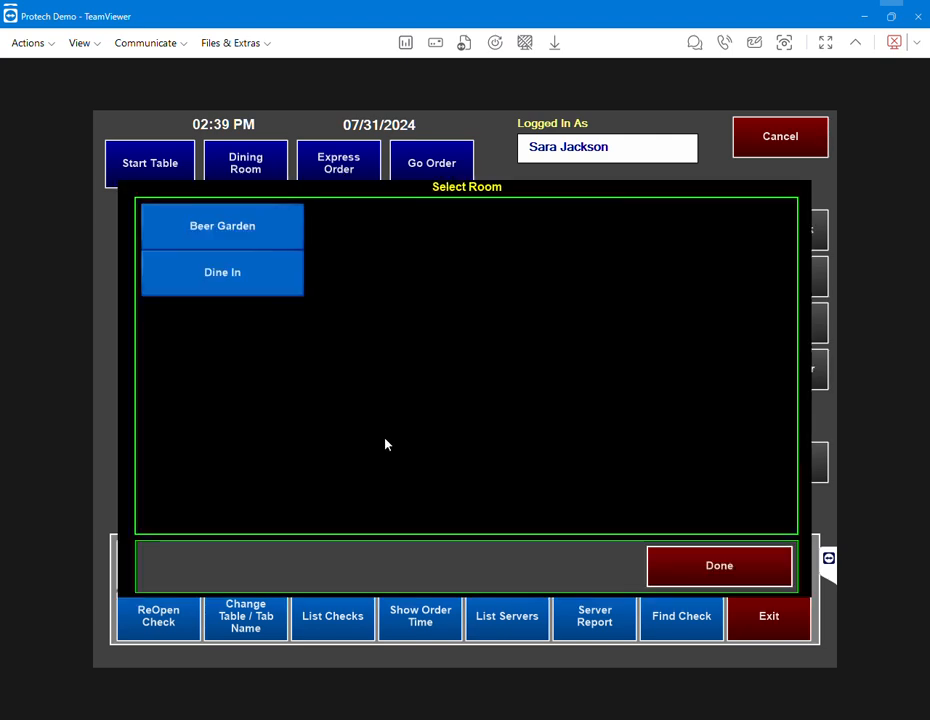
{"action": "left_click", "coordinate": [232, 228]}
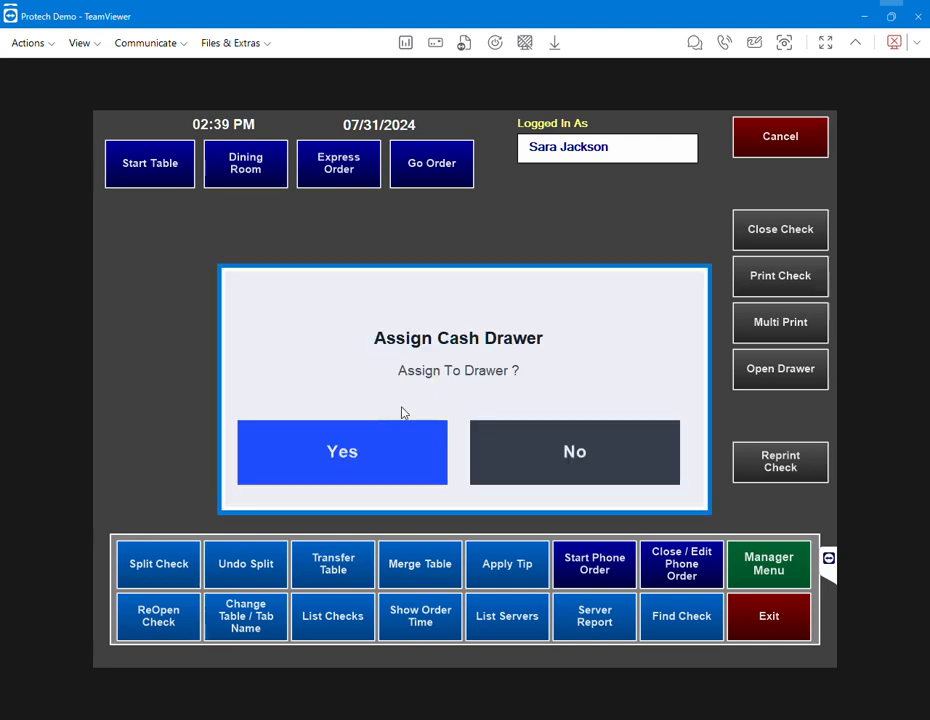
{"action": "left_click", "coordinate": [494, 459]}
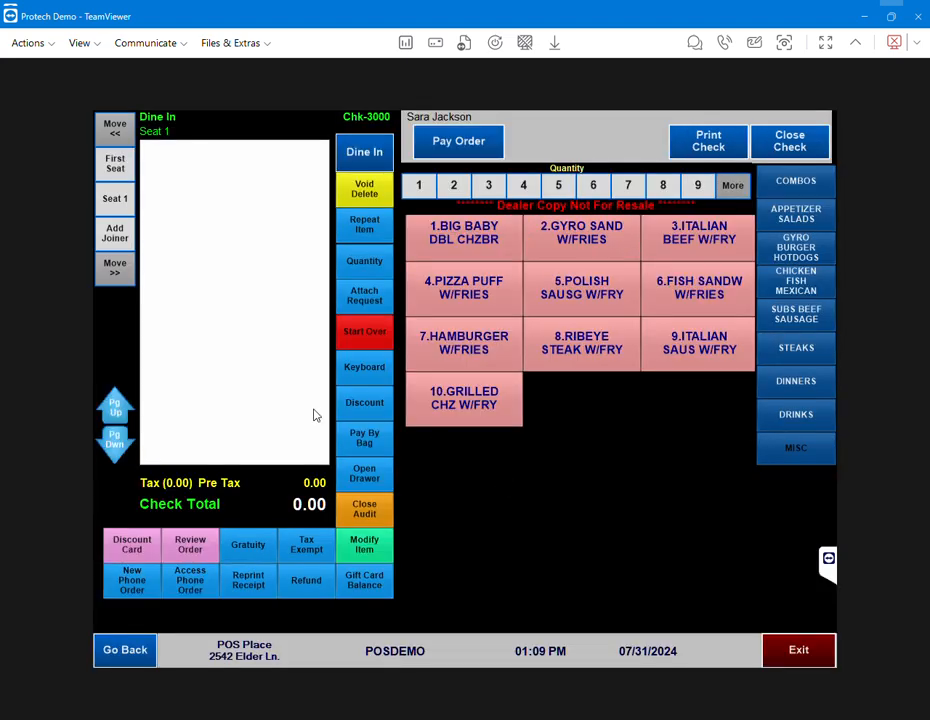